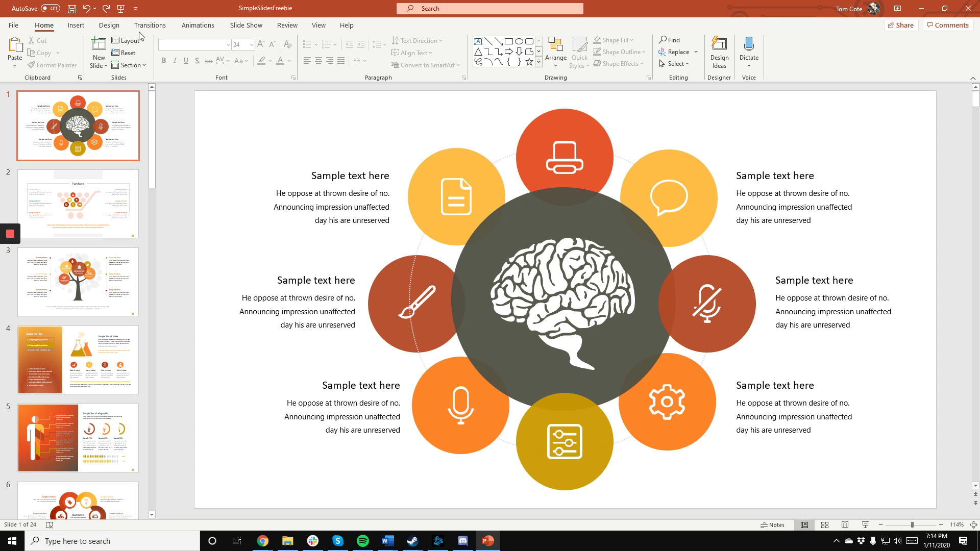
Step: Apply the Green colour variant to the whole deck, then bring up the Customize Colors editor
{"action": "left_click", "coordinate": [110, 25]}
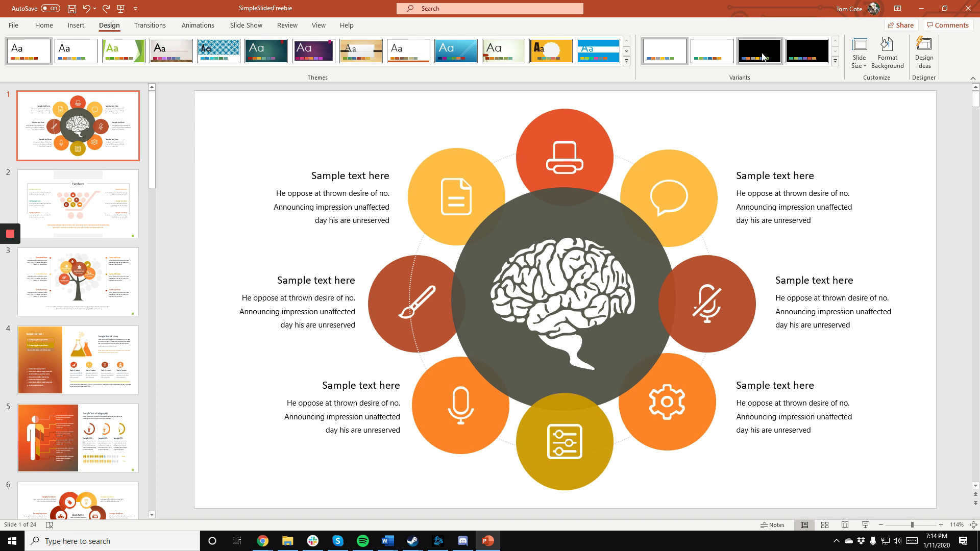
{"action": "left_click", "coordinate": [835, 60]}
{"action": "mouse_move", "coordinate": [689, 78]}
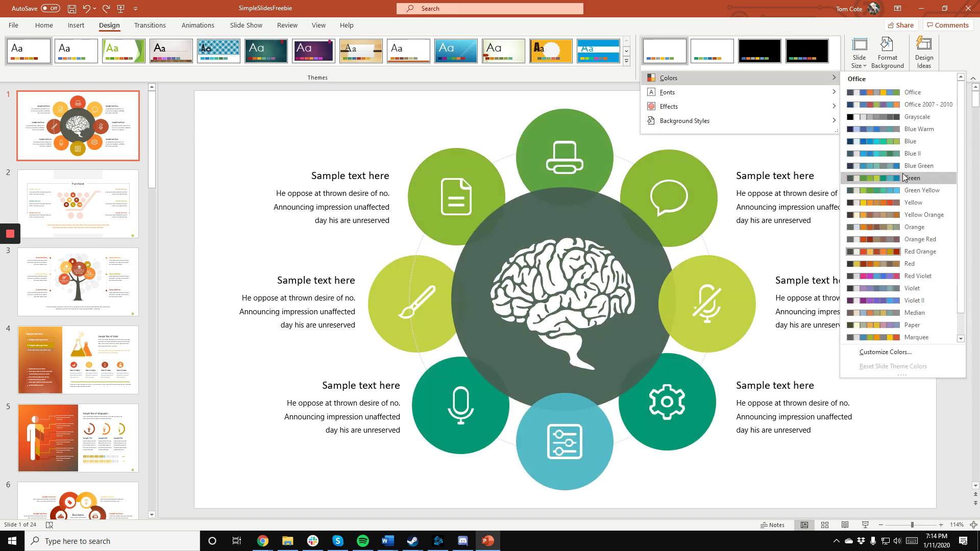
{"action": "left_click", "coordinate": [905, 179]}
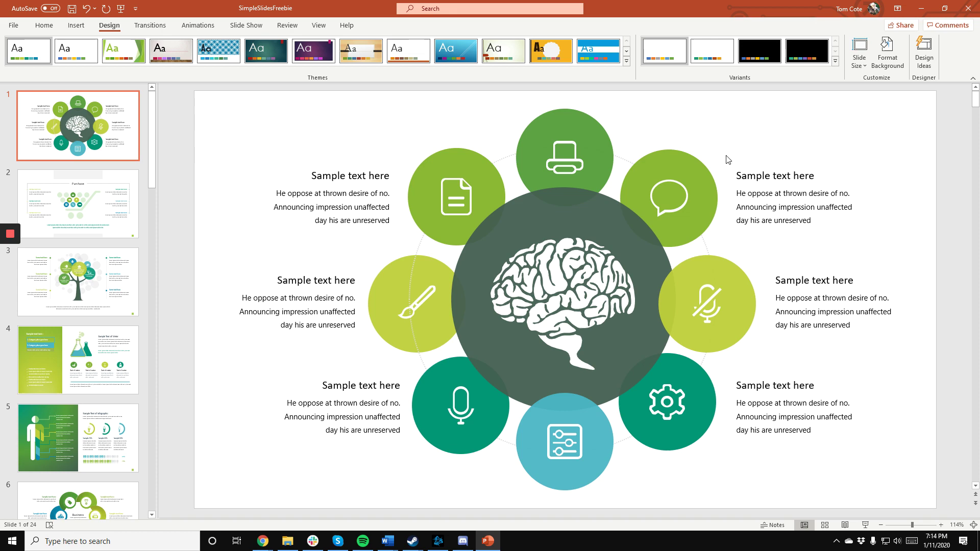
{"action": "left_click", "coordinate": [836, 61]}
{"action": "mouse_move", "coordinate": [735, 77]}
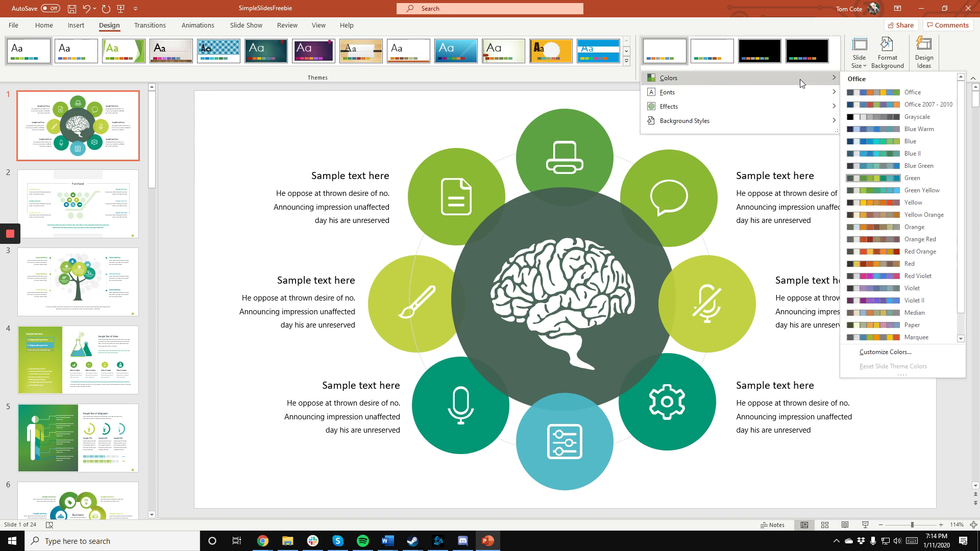
{"action": "left_click", "coordinate": [885, 353]}
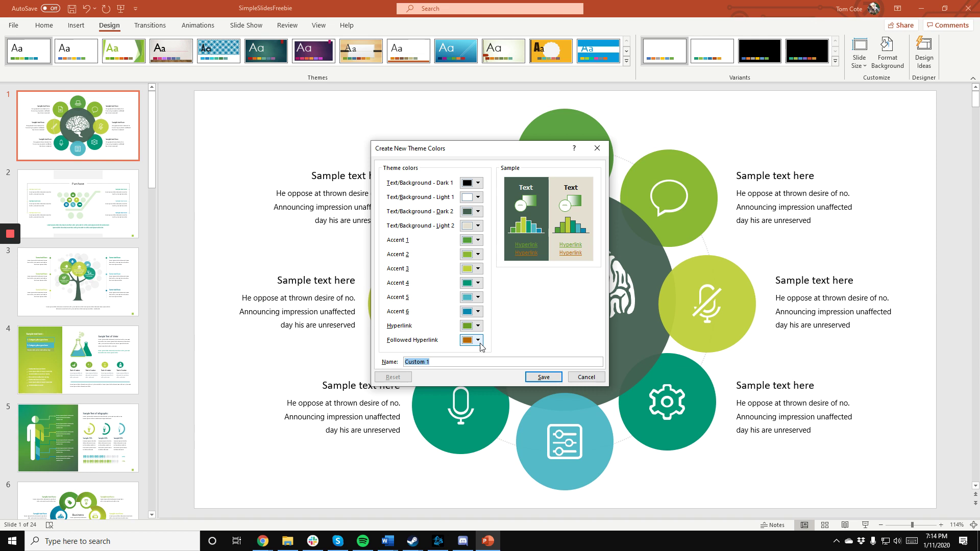
{"action": "left_click", "coordinate": [587, 377]}
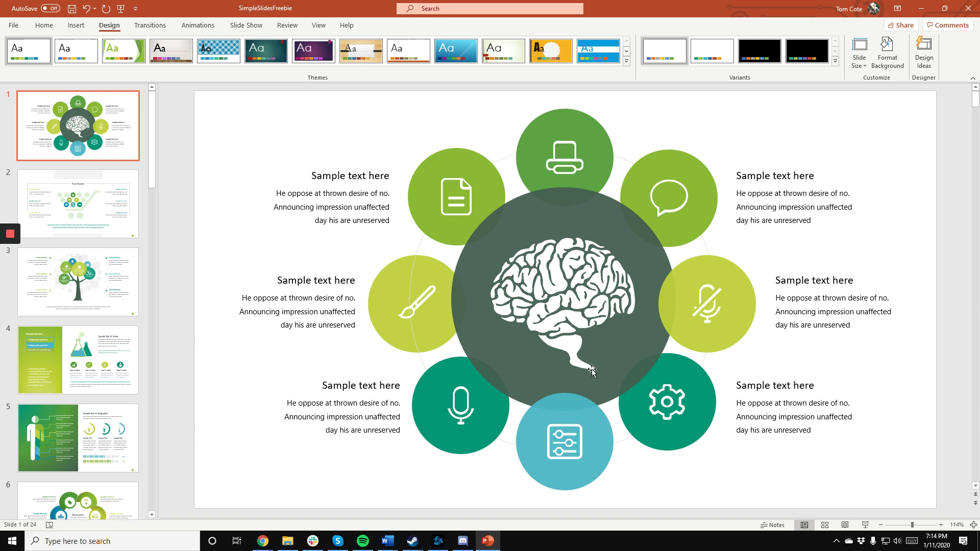
{"action": "left_click", "coordinate": [575, 290]}
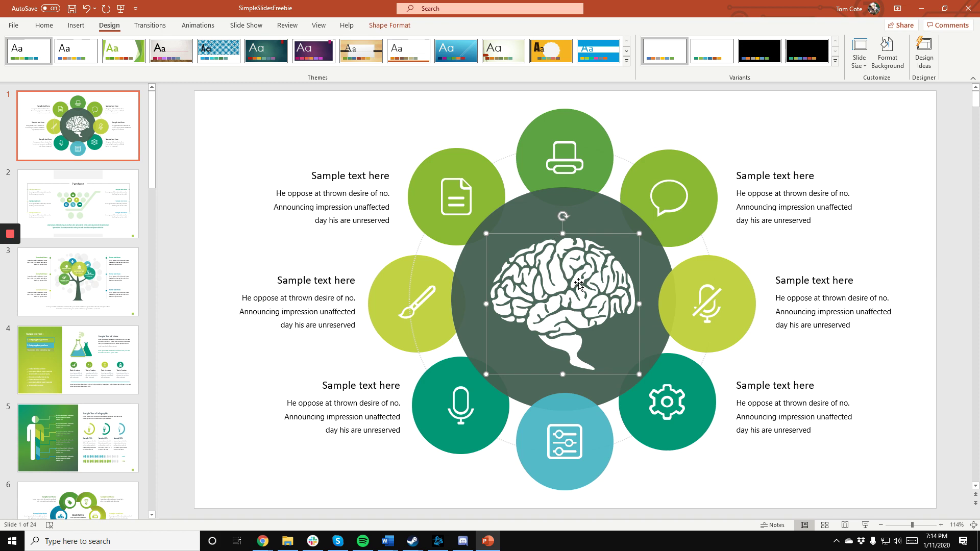
{"action": "left_click", "coordinate": [390, 25]}
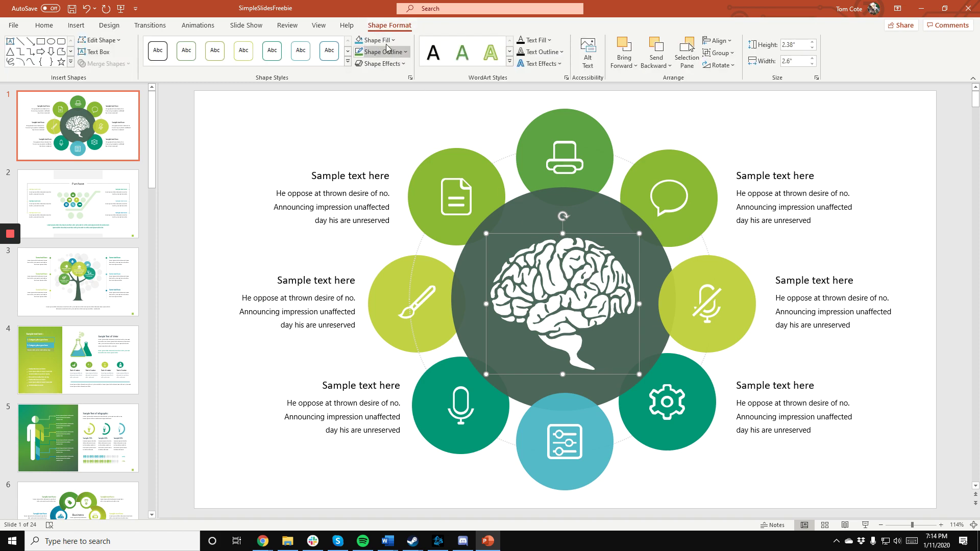
{"action": "left_click", "coordinate": [359, 40]}
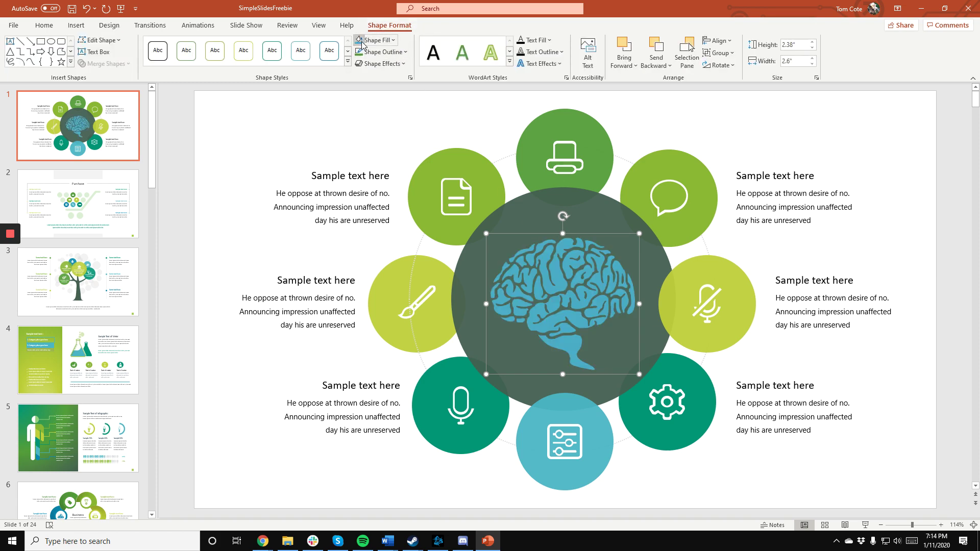
{"action": "key", "text": "ctrl+z"}
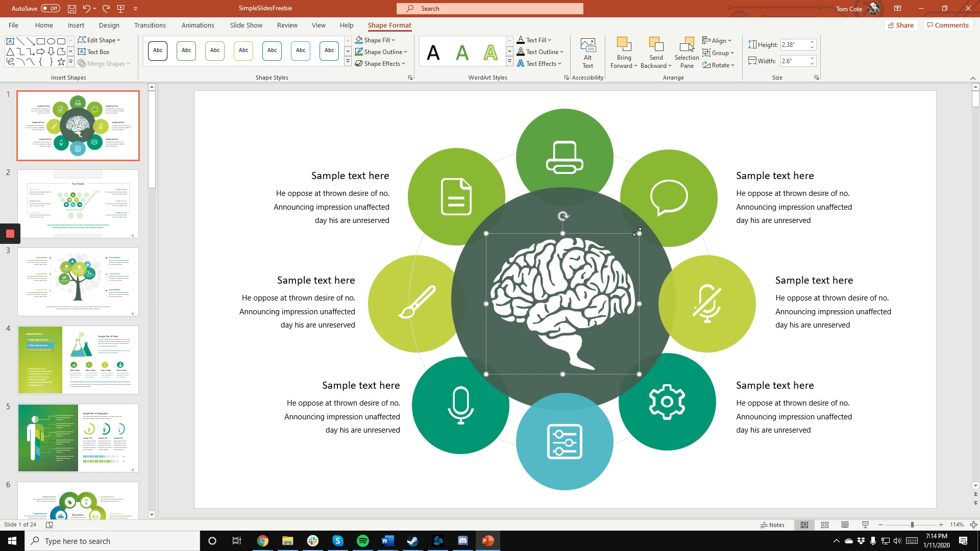
{"action": "left_click_drag", "start_coordinate": [639, 232], "coordinate": [674, 229]}
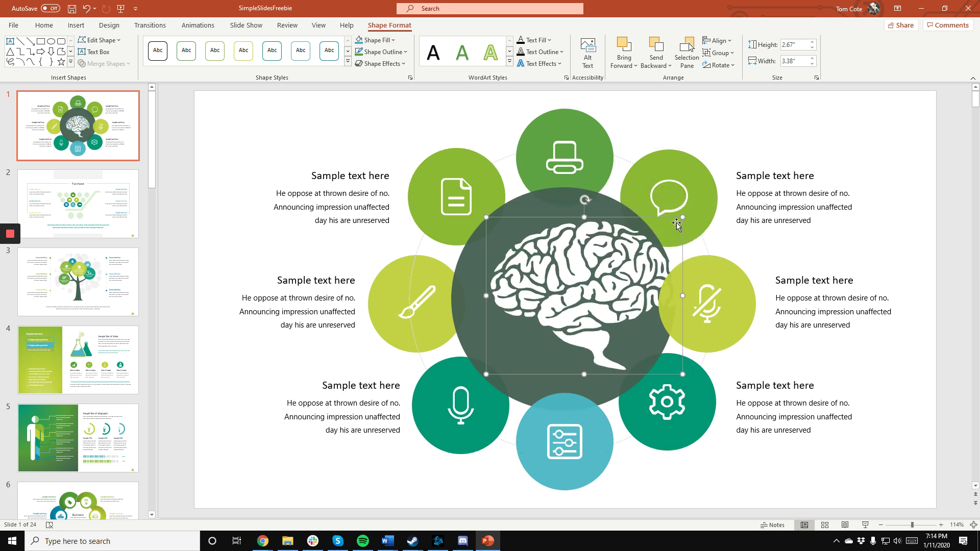
{"action": "key", "text": "ctrl+z"}
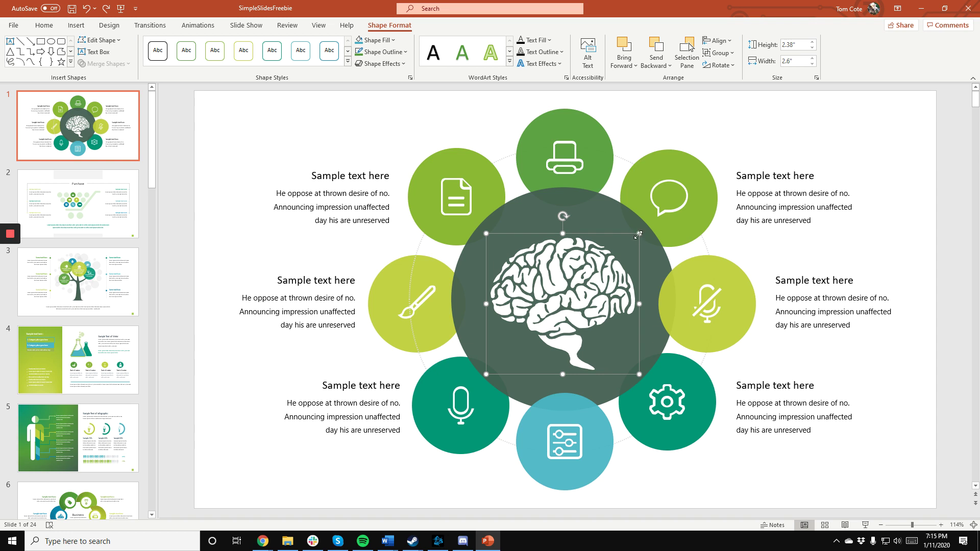
{"action": "left_click_drag", "start_coordinate": [639, 235], "coordinate": [660, 215]}
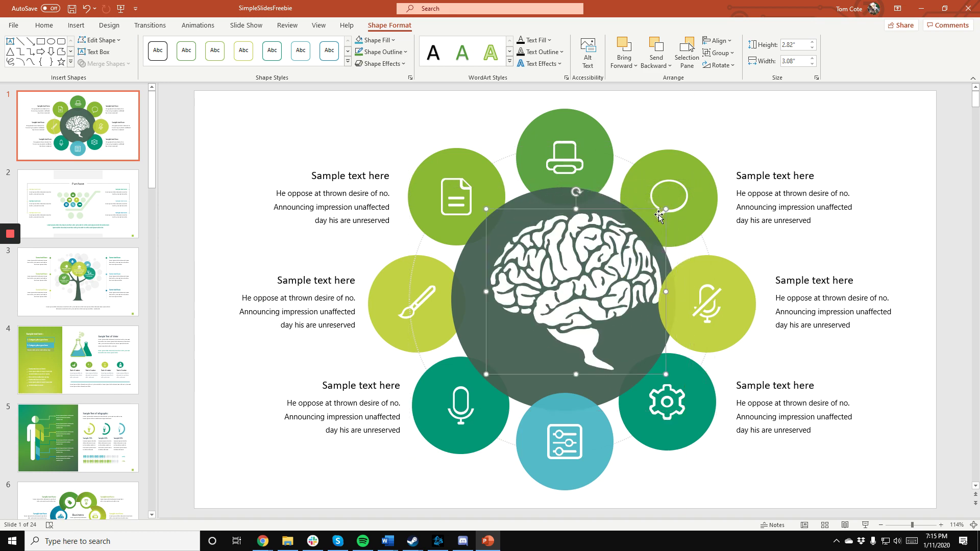
{"action": "key", "text": "ctrl+z"}
{"action": "mouse_move", "coordinate": [639, 235]}
{"action": "left_mouse_down"}
{"action": "mouse_move", "coordinate": [627, 186]}
{"action": "mouse_move", "coordinate": [639, 214]}
{"action": "left_mouse_up"}
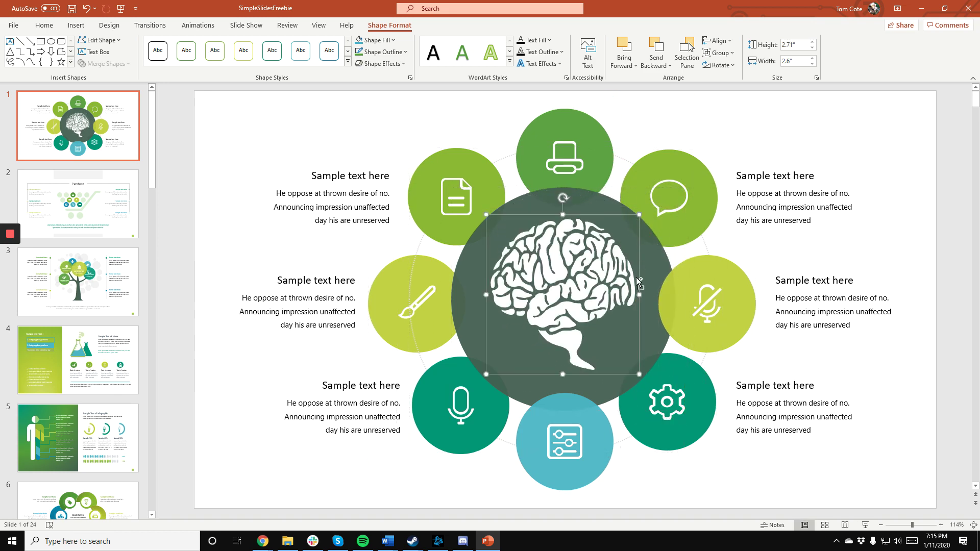
{"action": "key", "text": "ctrl+z"}
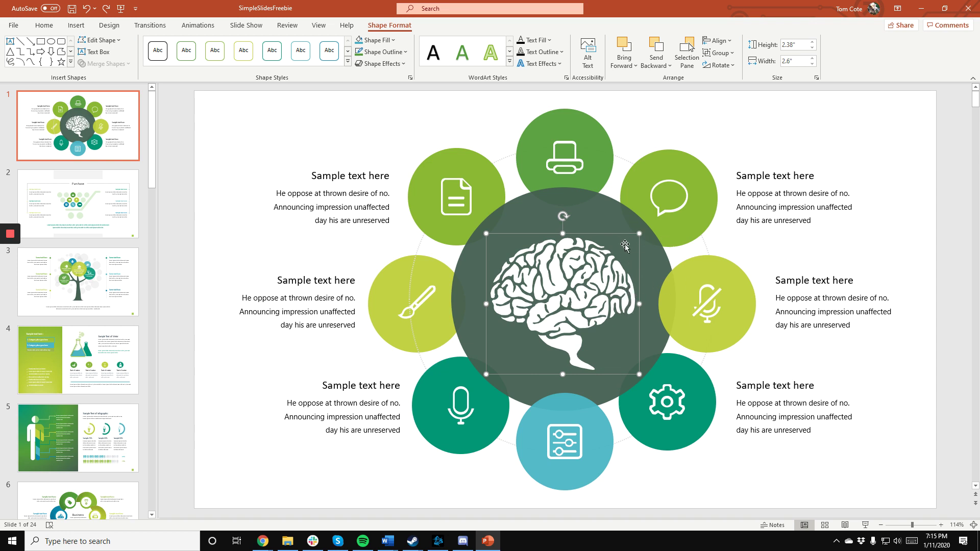
Step: On the Purchase slide, retype the first heading as 'Your Text Here', fixing its typos
{"action": "left_click", "coordinate": [394, 154]}
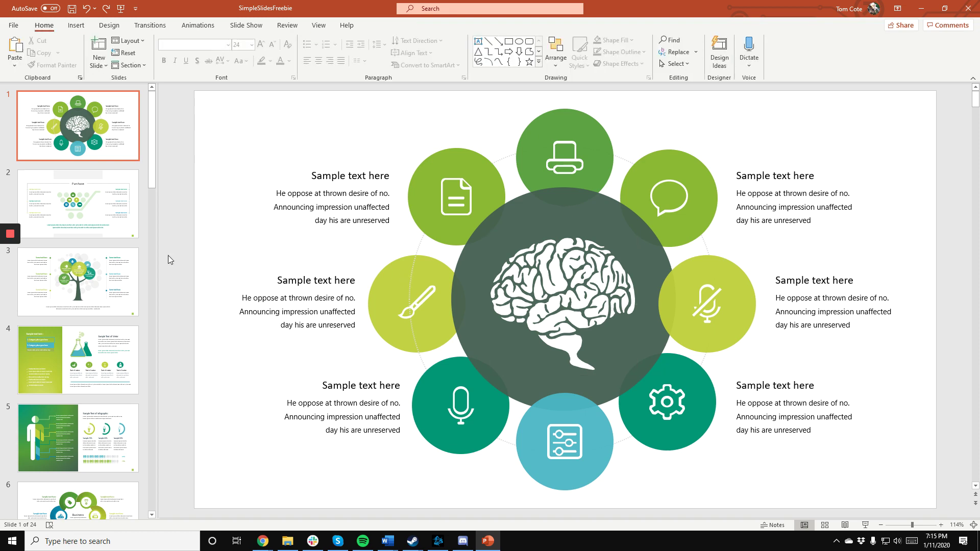
{"action": "left_click", "coordinate": [87, 215]}
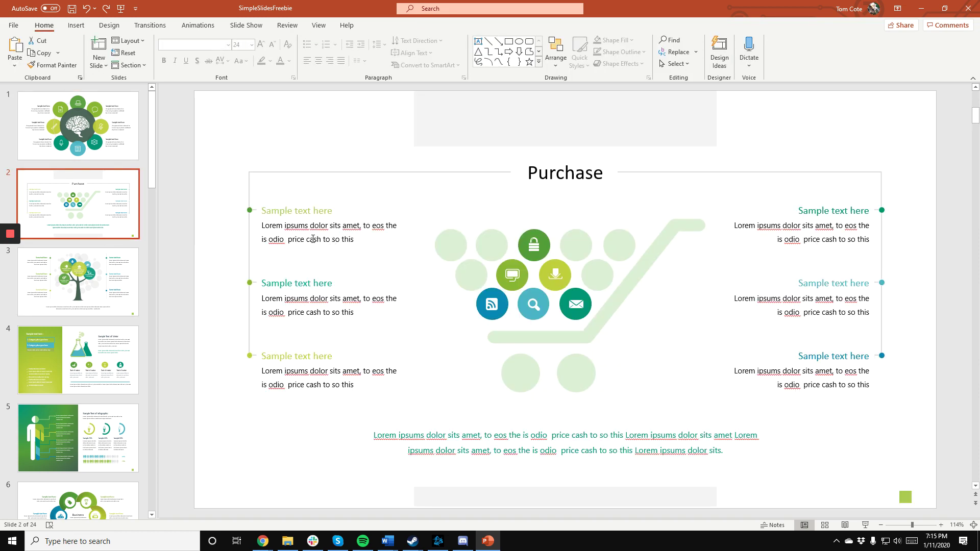
{"action": "triple_click", "coordinate": [285, 216]}
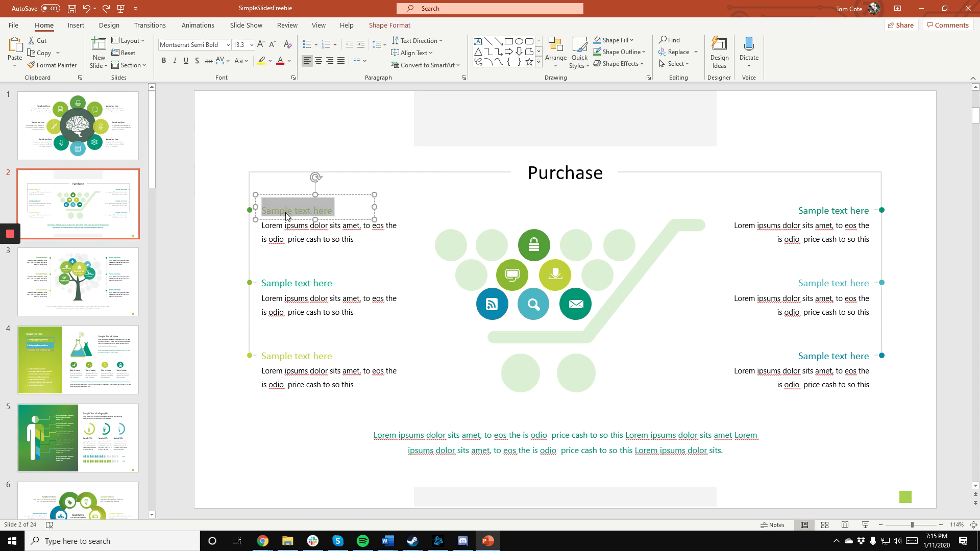
{"action": "type", "text": "Yout Test"}
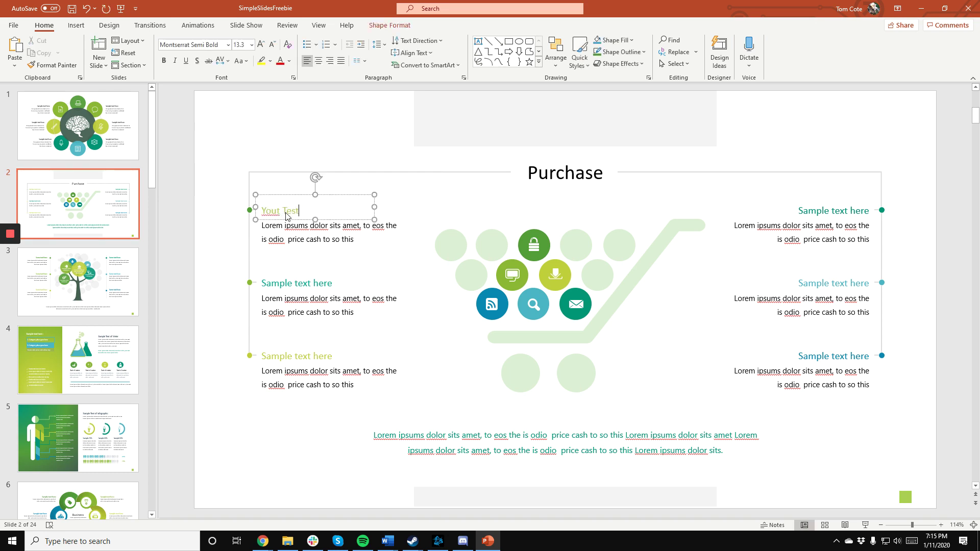
{"action": "key", "text": "Left"}
{"action": "key", "text": "Left"}
{"action": "key", "text": "Left"}
{"action": "key", "text": "BackSpace"}
{"action": "type", "text": "r"}
{"action": "key", "text": "BackSpace"}
{"action": "type", "text": "x"}
{"action": "key", "text": "Right"}
{"action": "type", "text": "Here"}
{"action": "left_click", "coordinate": [246, 170]}
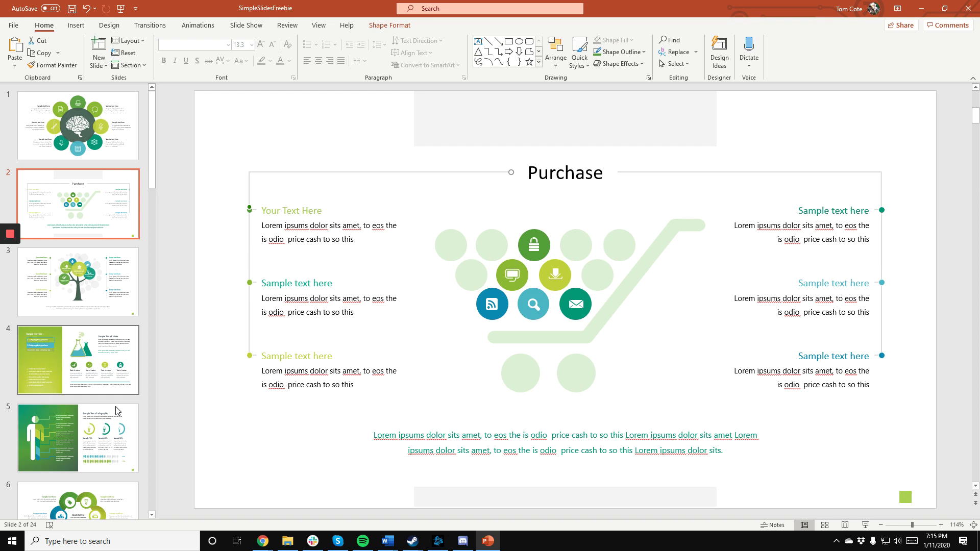
Step: On slide 5, change the top-row statistic from 45% to 50%
{"action": "left_click", "coordinate": [112, 432]}
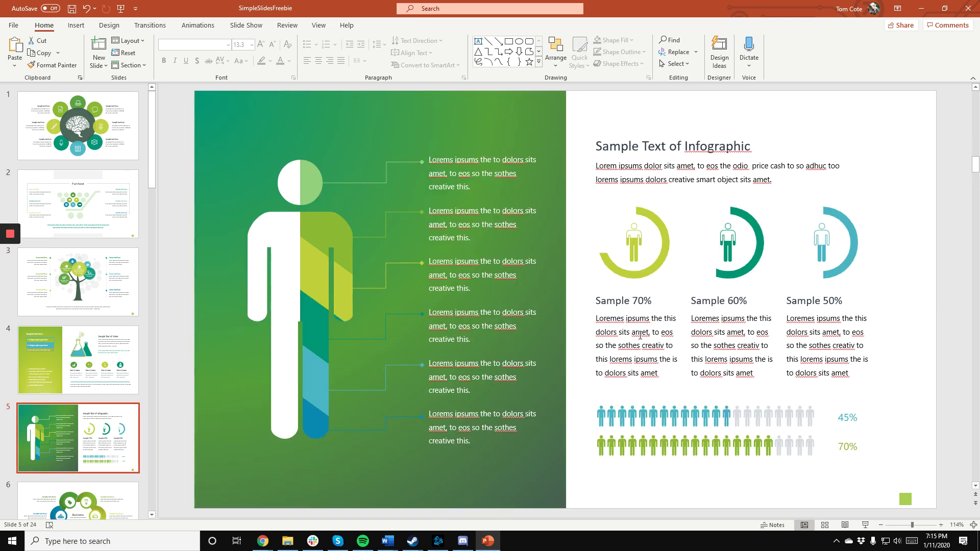
{"action": "left_click_drag", "start_coordinate": [845, 418], "coordinate": [838, 417]}
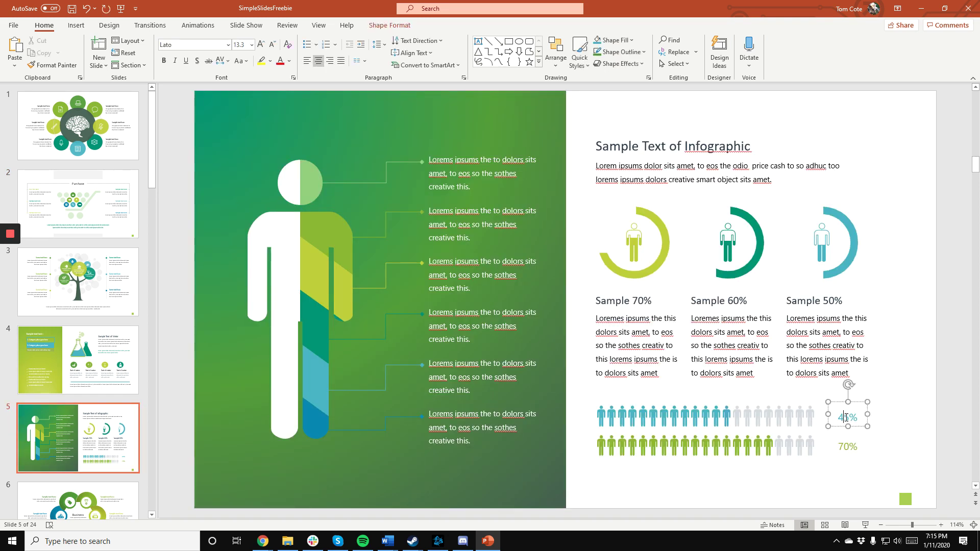
{"action": "type", "text": "50"}
{"action": "left_click", "coordinate": [888, 384]}
Step: Fill one more grey person icon in the top row with the matching teal using the Eyedropper
{"action": "left_click", "coordinate": [732, 419]}
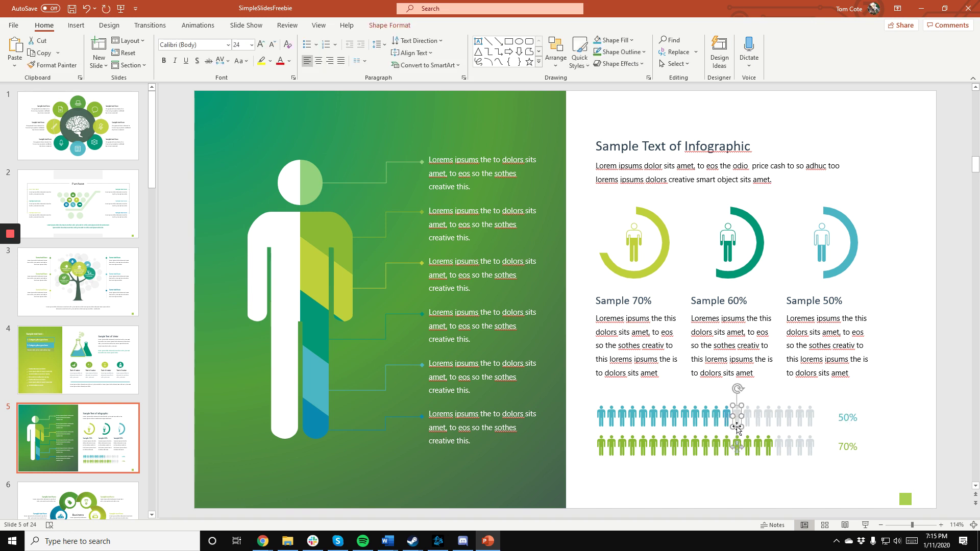
{"action": "mouse_move", "coordinate": [732, 419]}
{"action": "left_mouse_down"}
{"action": "mouse_move", "coordinate": [754, 420]}
{"action": "mouse_move", "coordinate": [735, 419]}
{"action": "left_mouse_up"}
{"action": "left_click", "coordinate": [404, 30]}
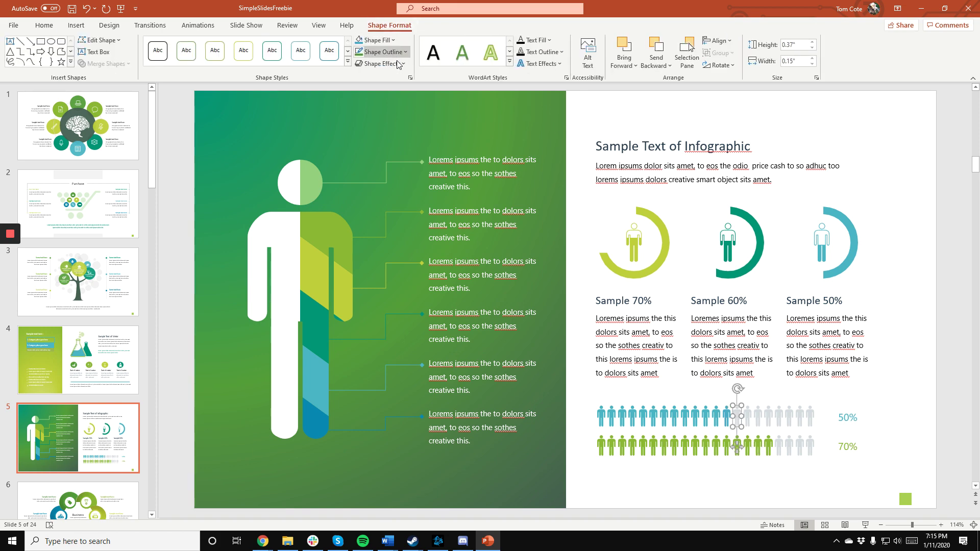
{"action": "left_click", "coordinate": [375, 40]}
{"action": "left_click", "coordinate": [395, 211]}
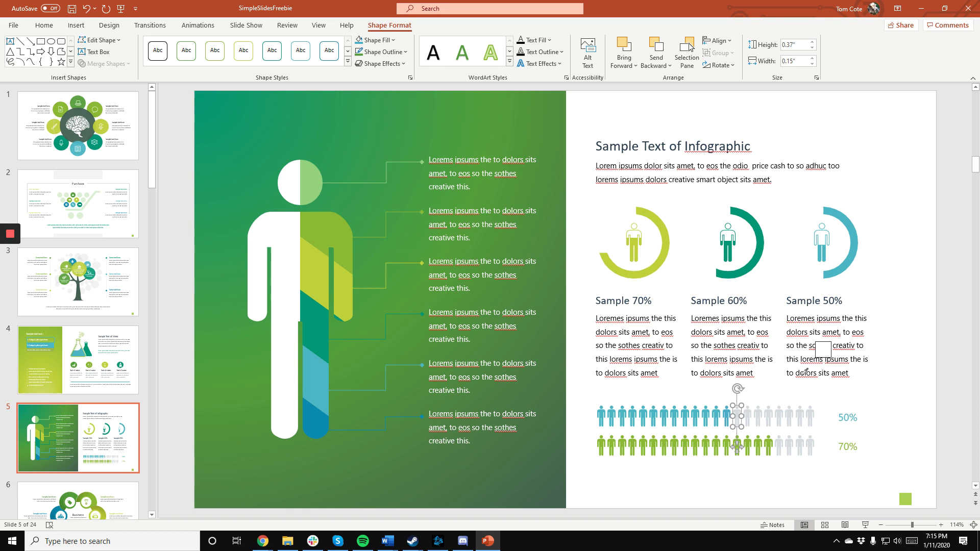
{"action": "left_click", "coordinate": [727, 418]}
{"action": "left_click", "coordinate": [896, 387]}
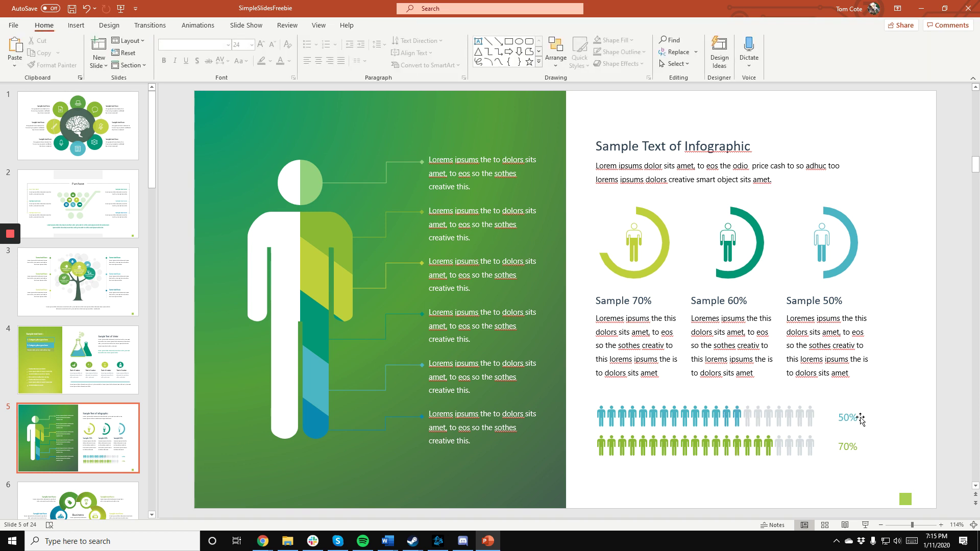
{"action": "left_click", "coordinate": [111, 460]}
{"action": "scroll", "coordinate": [111, 265], "scroll_direction": "down", "scroll_amount": 5}
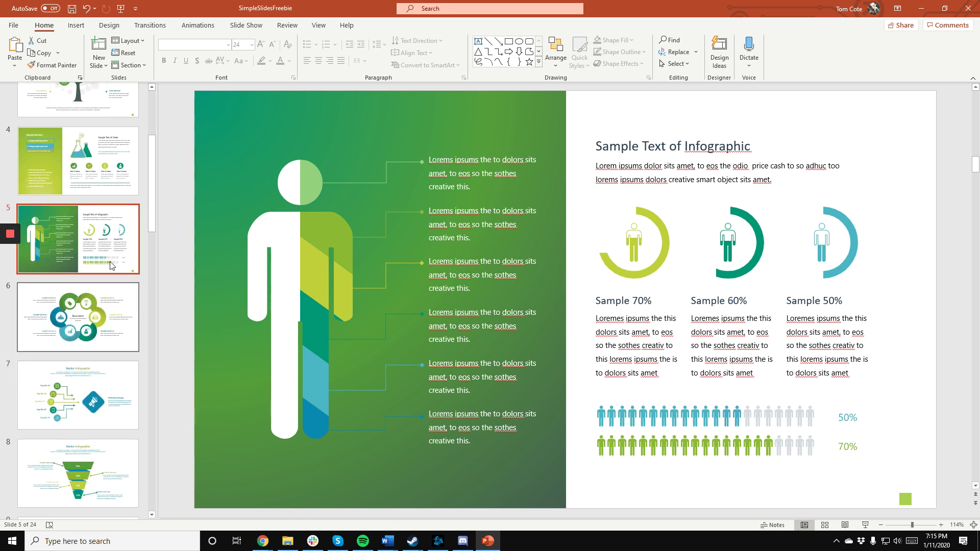
{"action": "scroll", "coordinate": [111, 265], "scroll_direction": "down", "scroll_amount": 3}
{"action": "scroll", "coordinate": [123, 291], "scroll_direction": "down", "scroll_amount": 2}
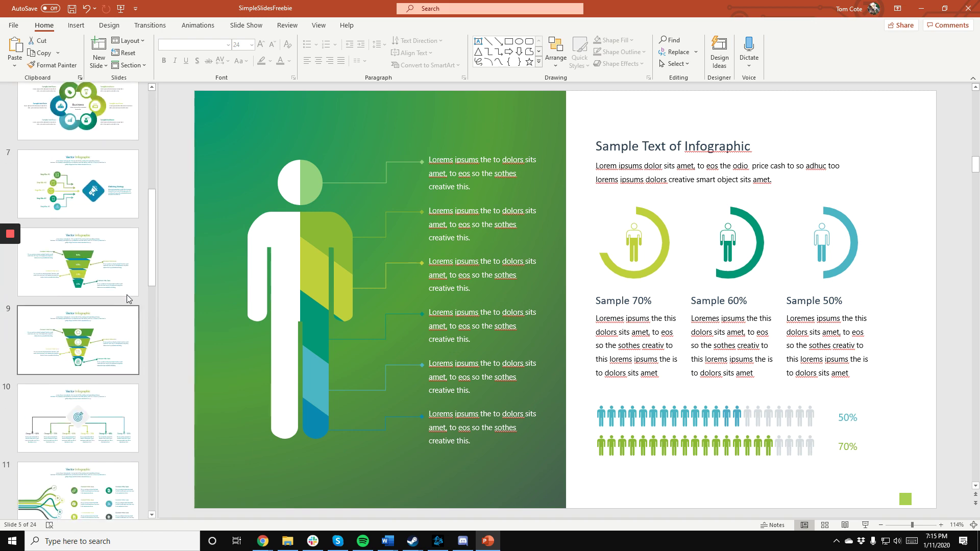
{"action": "scroll", "coordinate": [128, 300], "scroll_direction": "down", "scroll_amount": 2}
{"action": "scroll", "coordinate": [126, 296], "scroll_direction": "down", "scroll_amount": 1}
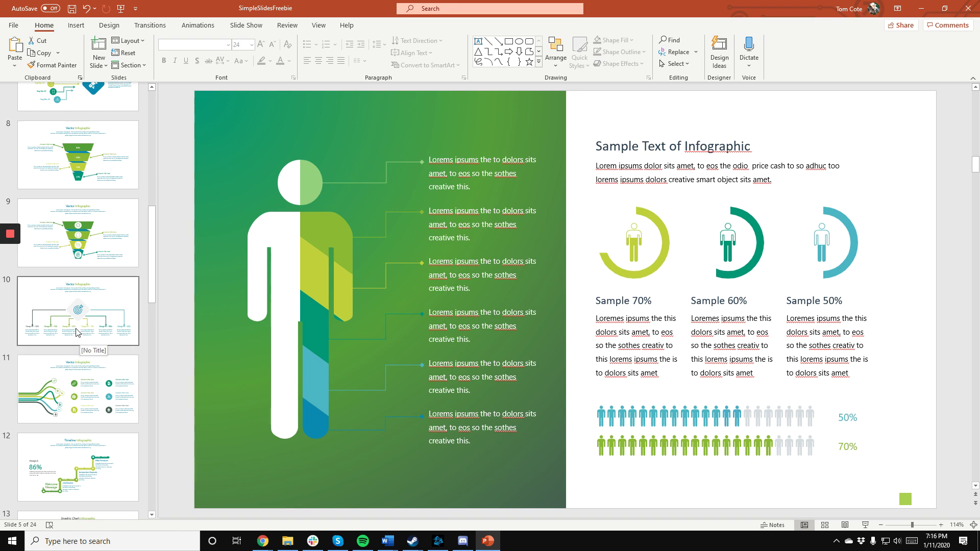
{"action": "scroll", "coordinate": [78, 334], "scroll_direction": "down", "scroll_amount": 2}
{"action": "scroll", "coordinate": [77, 330], "scroll_direction": "down", "scroll_amount": 2}
{"action": "scroll", "coordinate": [77, 322], "scroll_direction": "down", "scroll_amount": 2}
{"action": "scroll", "coordinate": [78, 318], "scroll_direction": "down", "scroll_amount": 1}
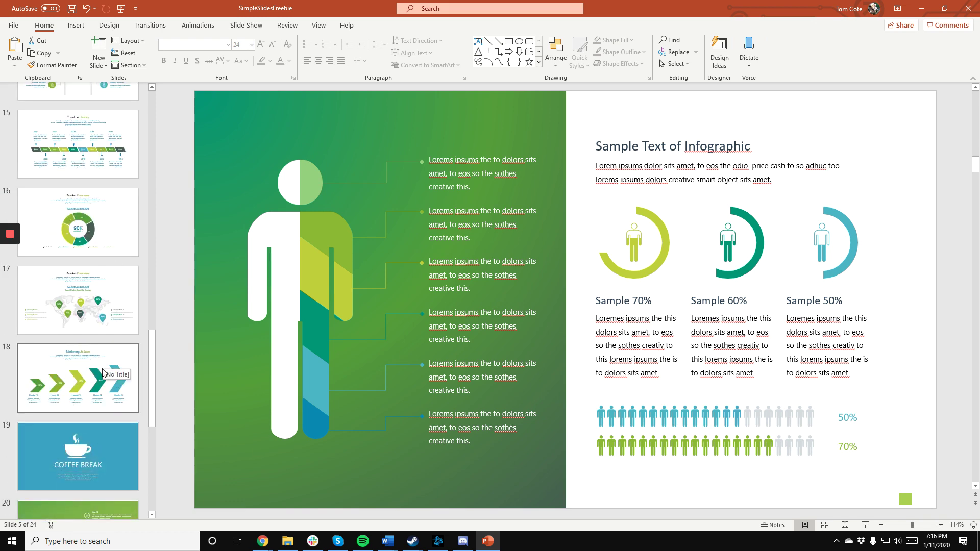
{"action": "scroll", "coordinate": [99, 375], "scroll_direction": "down", "scroll_amount": 1}
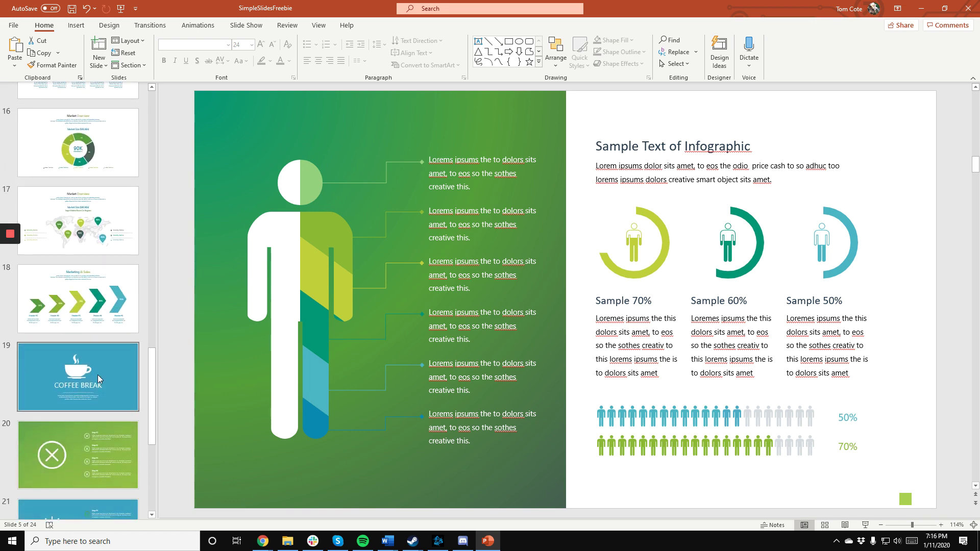